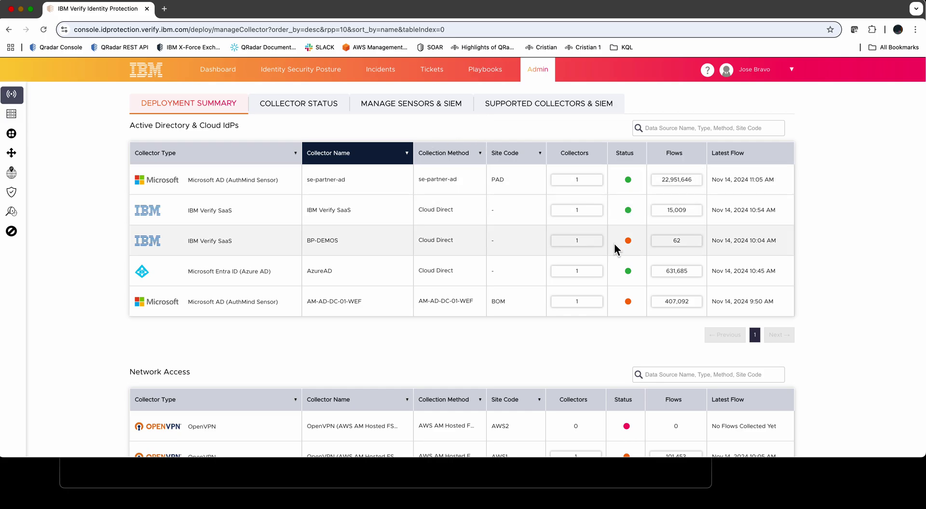
- Review the identity, network access and cloud collectors in the deployment summary, and open the list of known identity systems
scroll(535, 338, down, 3)
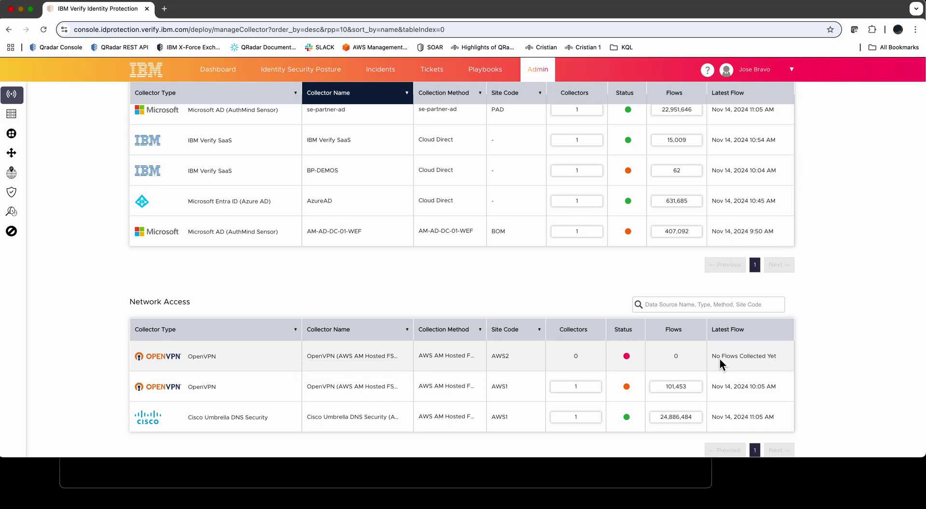
scroll(671, 338, down, 5)
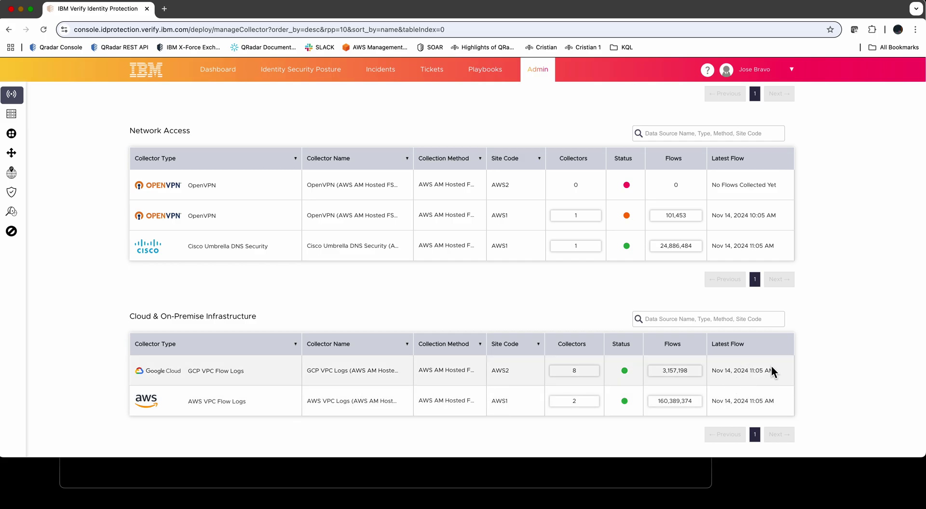
click(12, 115)
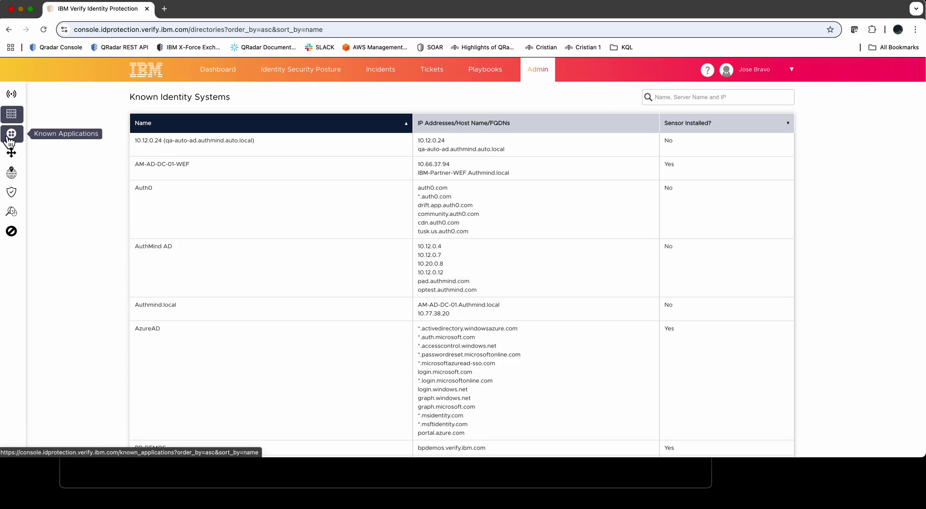
- Open the known VPN, firewall, gateway and NAT list and highlight the address 13.232.61.246 of AWS-OpenVPN-Engg
click(11, 156)
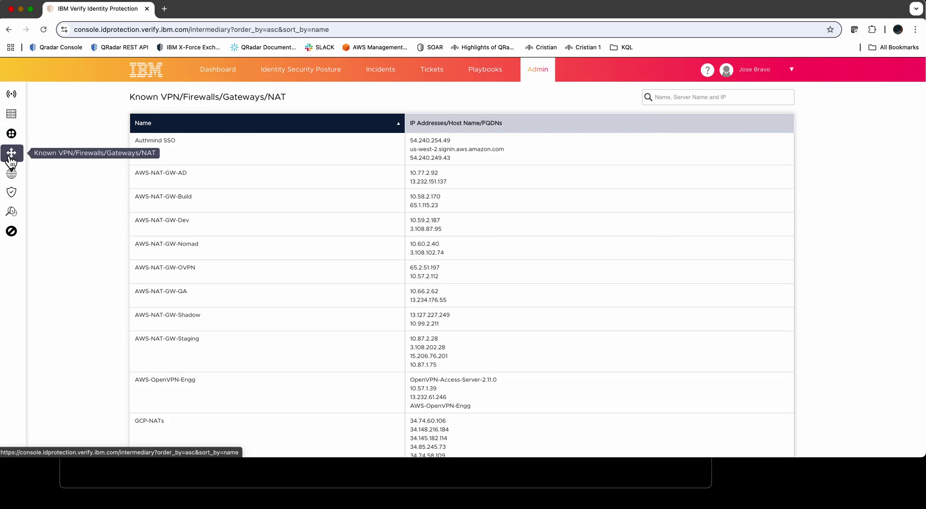
scroll(238, 263, down, 2)
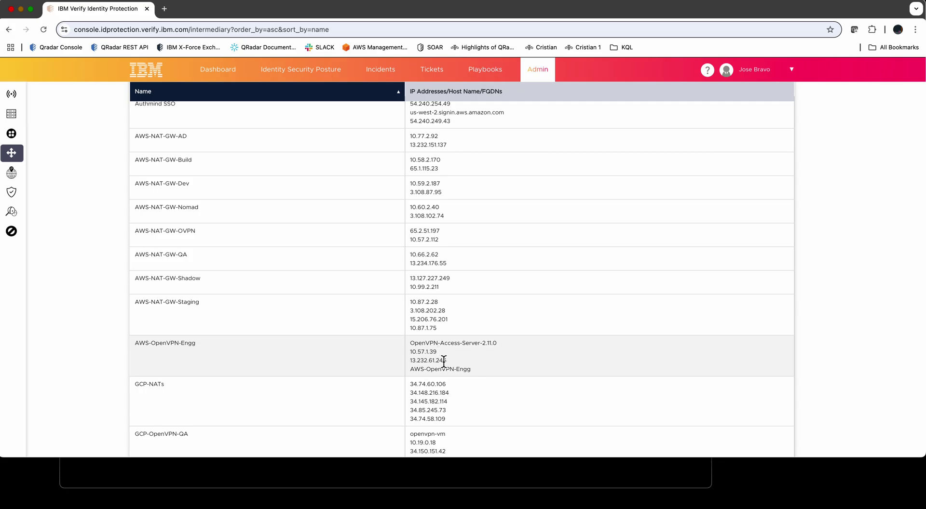
drag(447, 362, 406, 365)
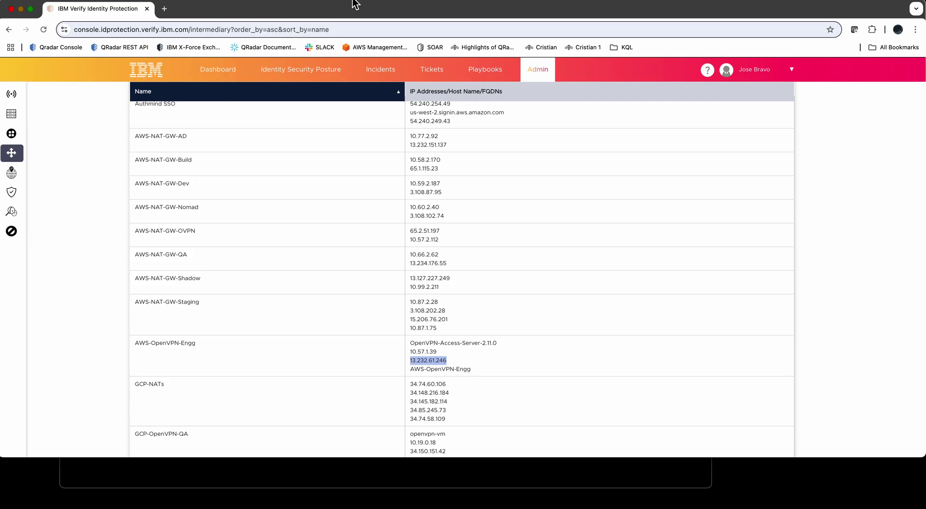
- Open the playbooks list and search it for "shadow"
click(491, 70)
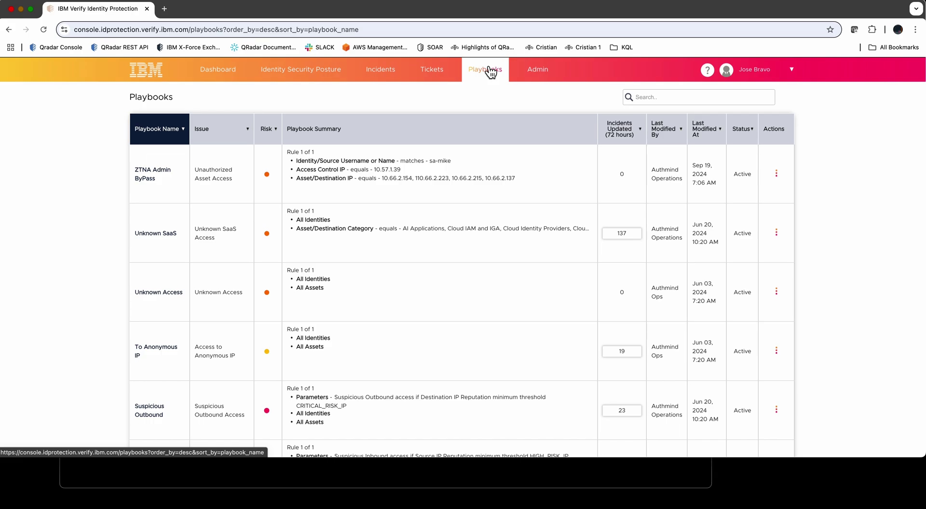
click(667, 98)
text(shad)
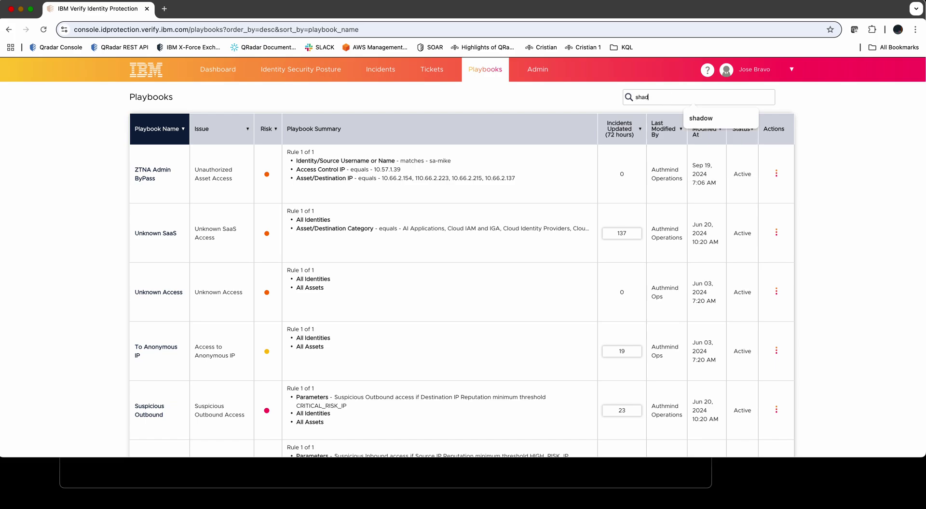
text(ow)
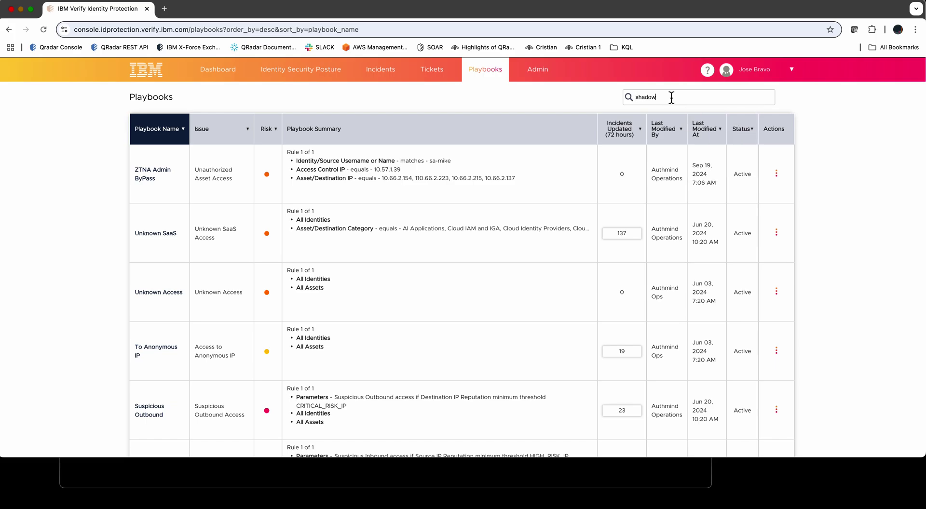
key(Return)
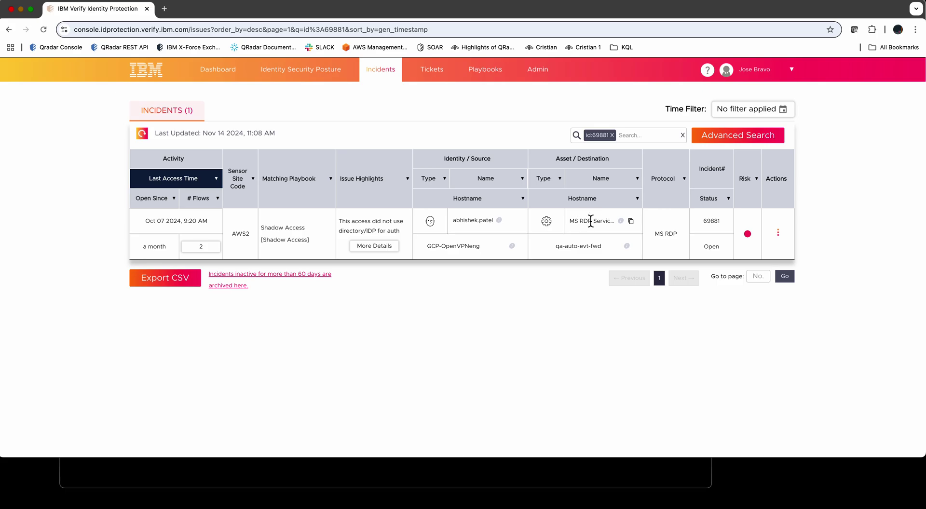
- Open the issue details of Shadow Access incident 69881 and read through its raw flow data
mouse_move(463, 247)
click(380, 248)
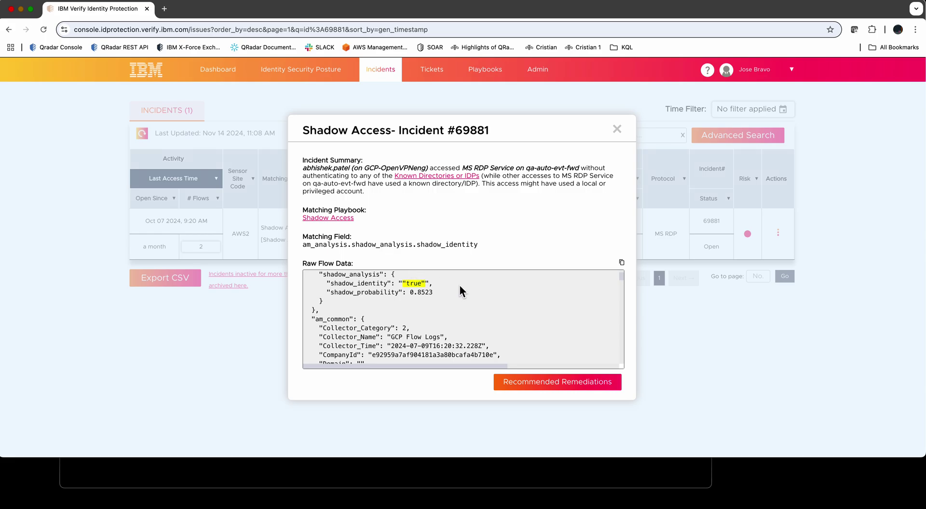
scroll(460, 286, down, 3)
scroll(460, 288, down, 10)
scroll(459, 288, down, 10)
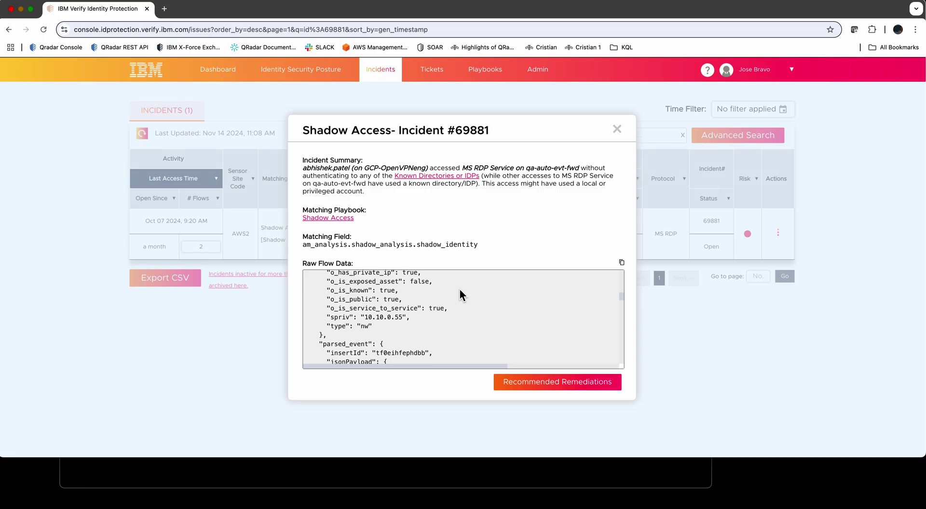
scroll(460, 291, down, 8)
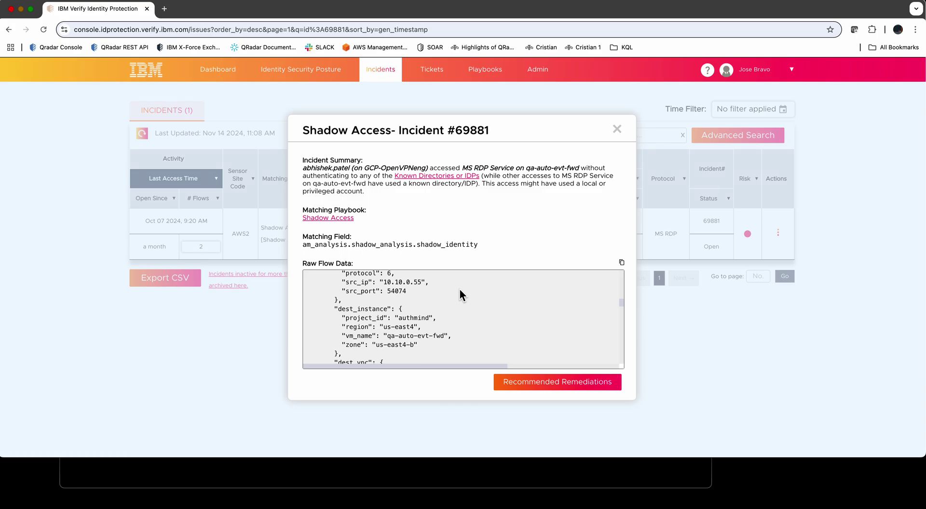
- Switch to the text editor and examine the full JSON flow record in incident 69881.txt, including source, destination and matching rule details
key(super+Tab)
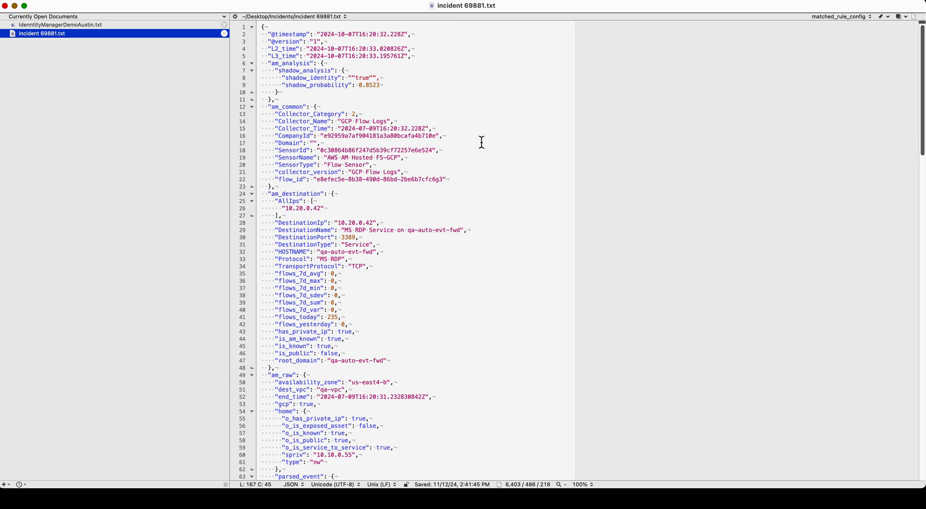
scroll(482, 145, down, 5)
scroll(481, 144, down, 1)
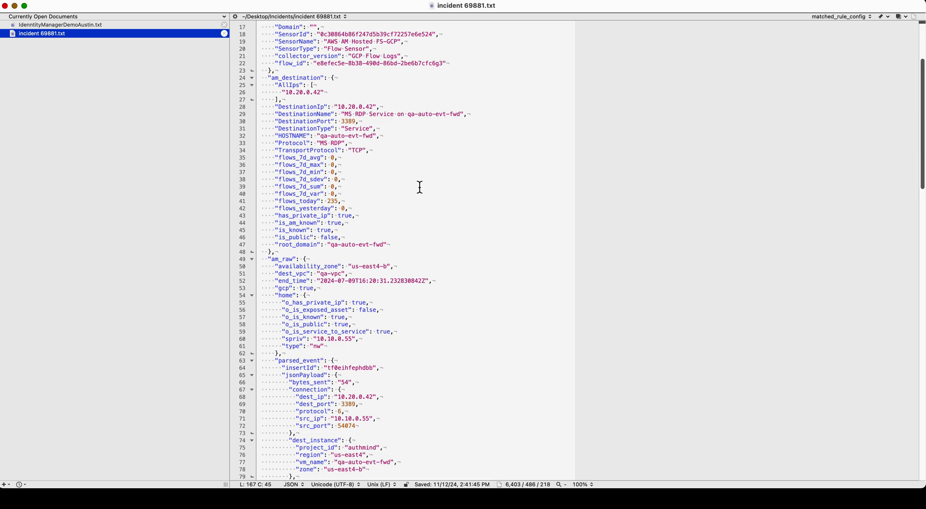
scroll(421, 187, down, 5)
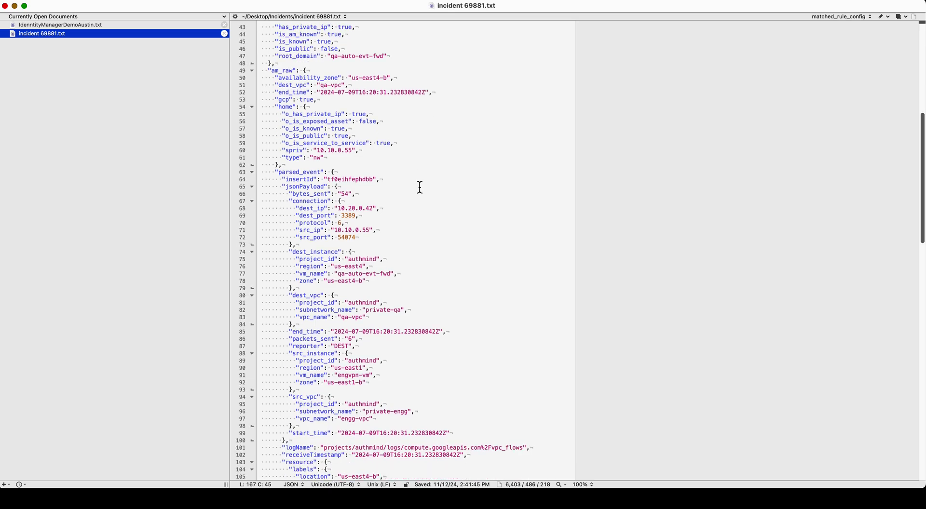
scroll(419, 187, down, 7)
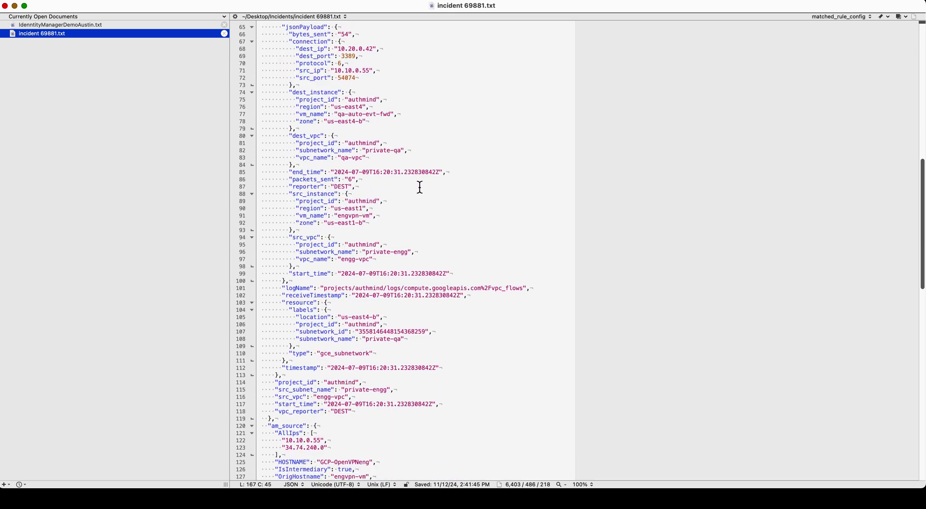
scroll(419, 188, down, 10)
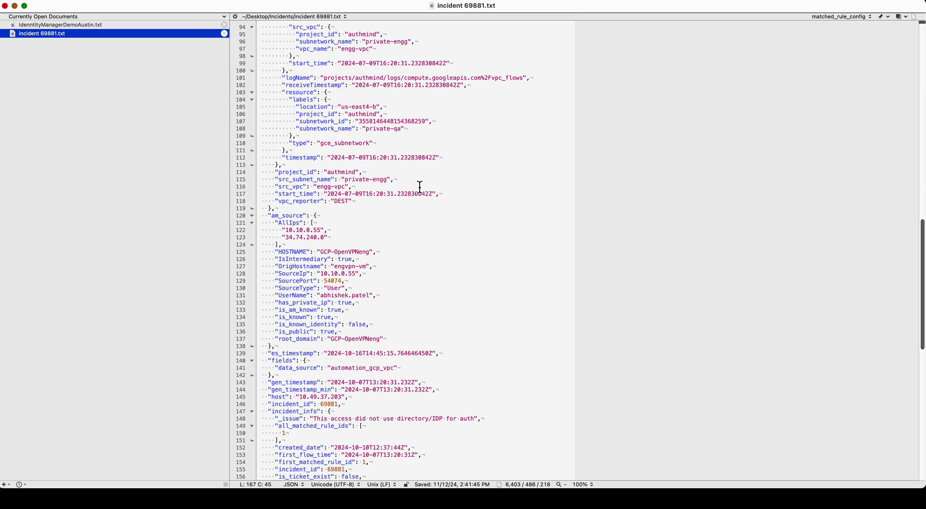
scroll(420, 187, down, 3)
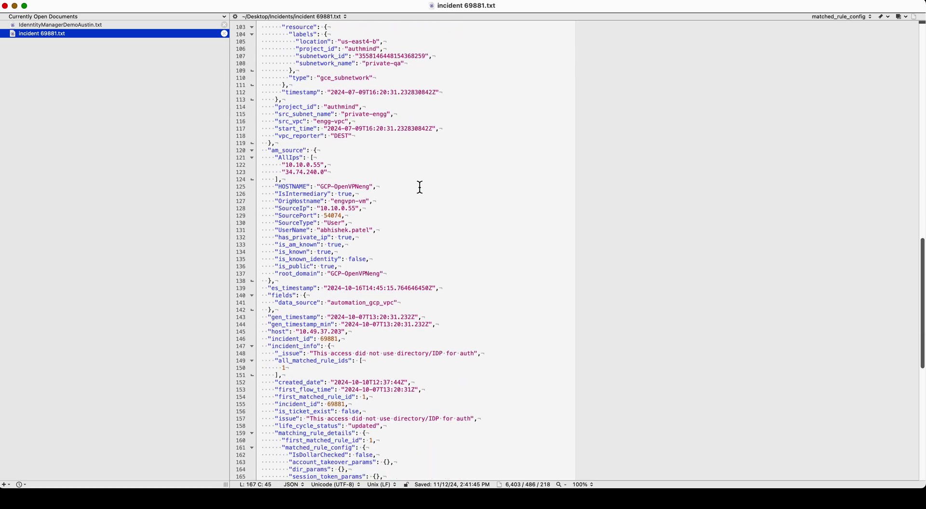
scroll(420, 187, down, 5)
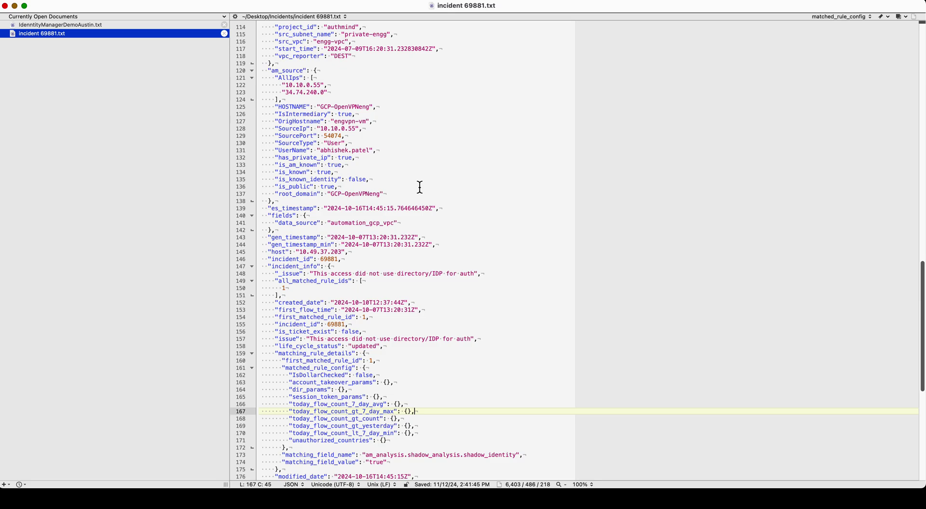
scroll(420, 188, down, 4)
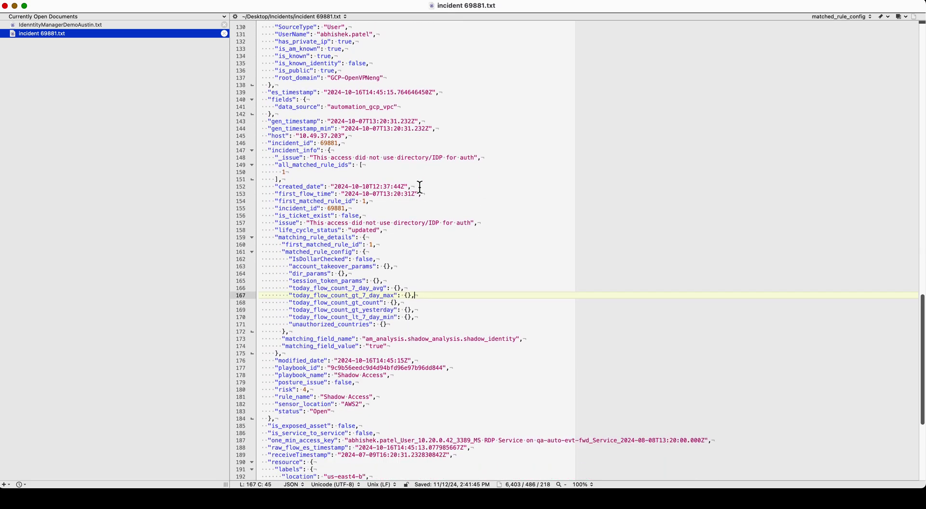
scroll(419, 187, down, 8)
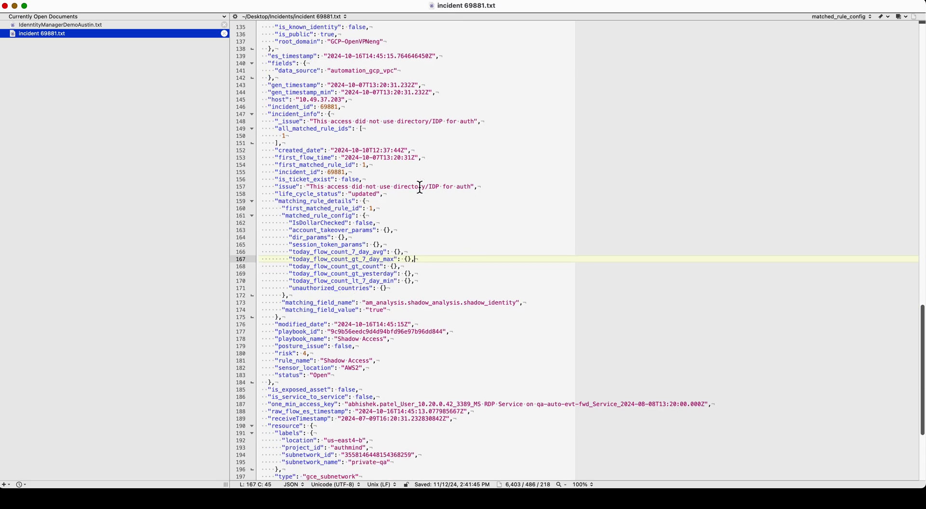
scroll(419, 188, down, 1)
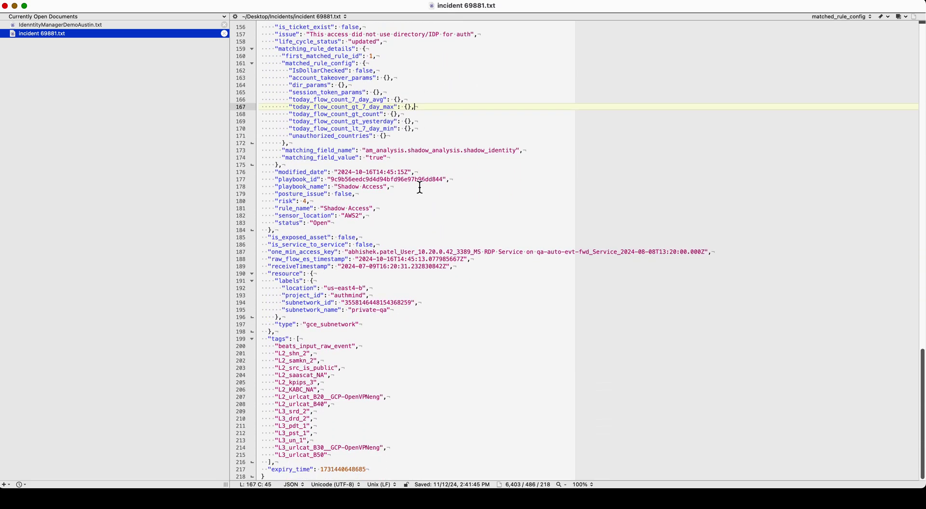
scroll(420, 187, up, 12)
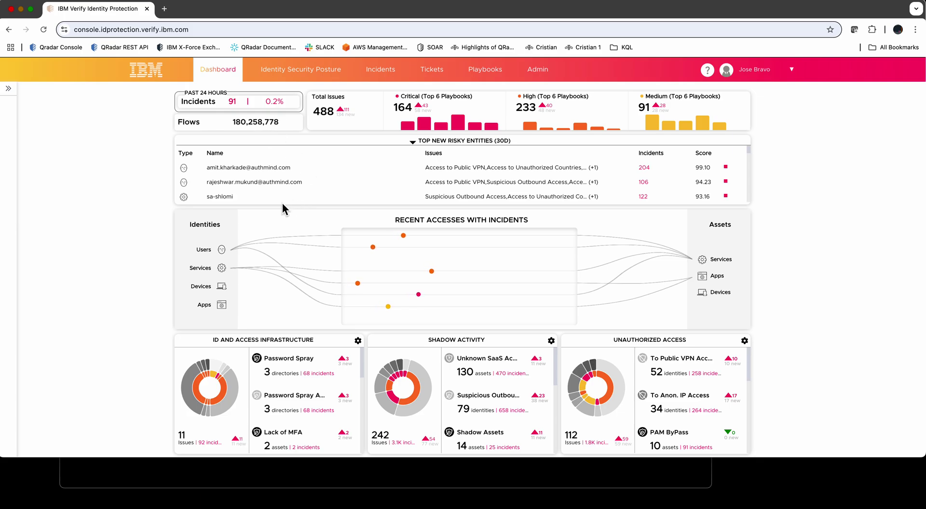
- Check which issue types and playbooks the dashboard's ID and Access Infrastructure widget displays, and close its settings without saving
scroll(274, 209, down, 3)
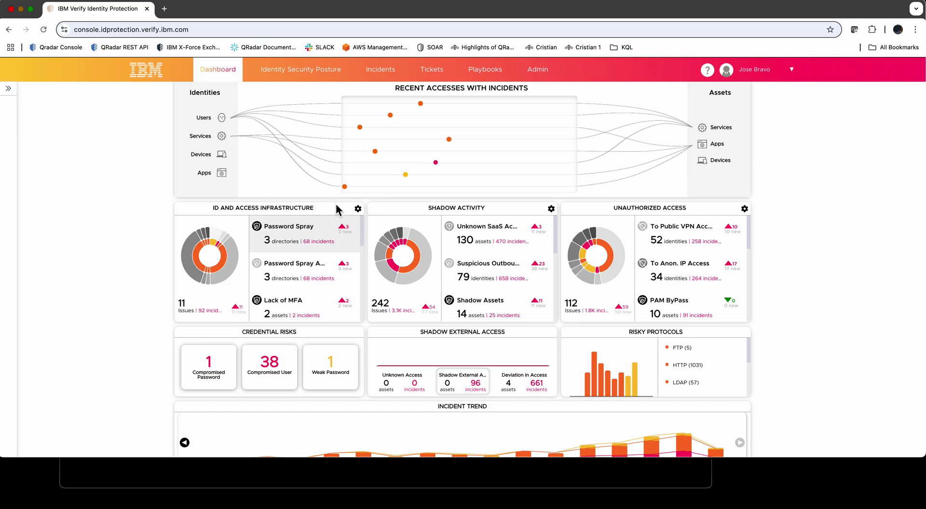
click(358, 210)
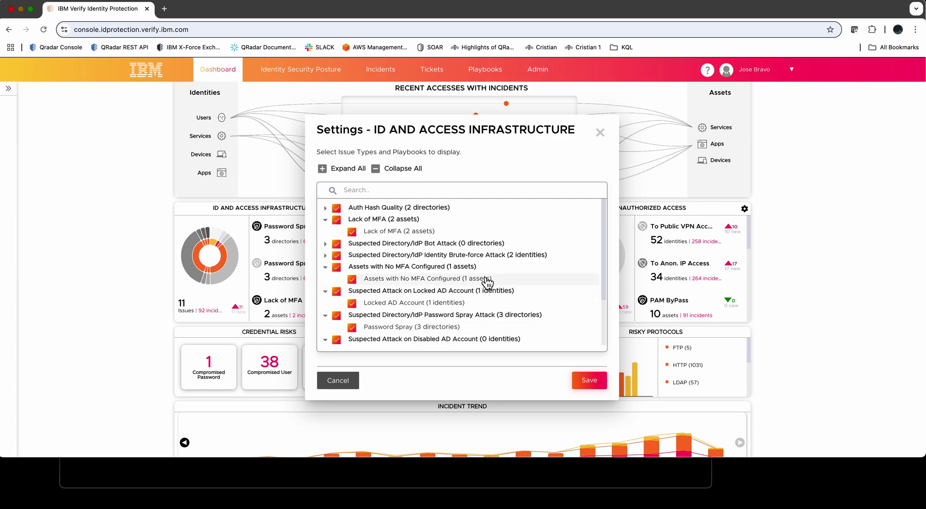
click(600, 135)
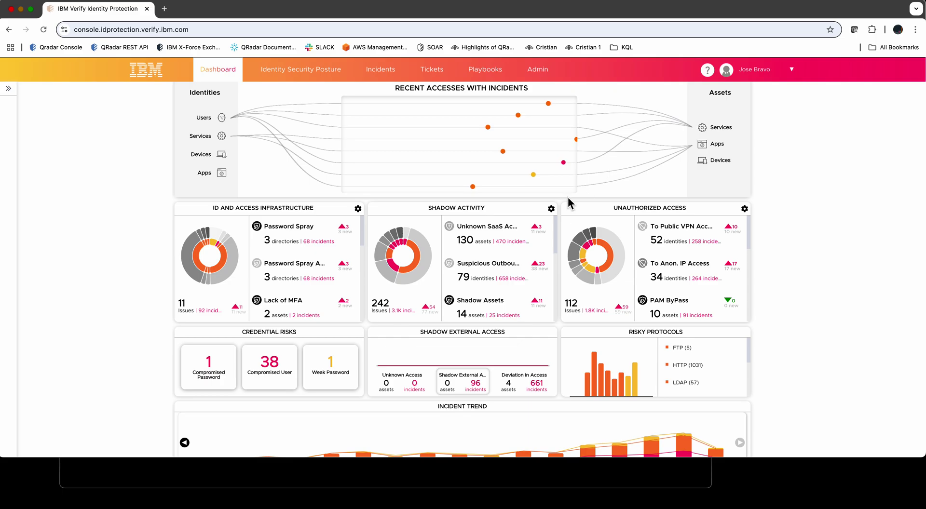
- Check the issue types and playbooks selected for the Shadow Activity and Unauthorized Access widgets, closing each settings dialog without saving
click(551, 208)
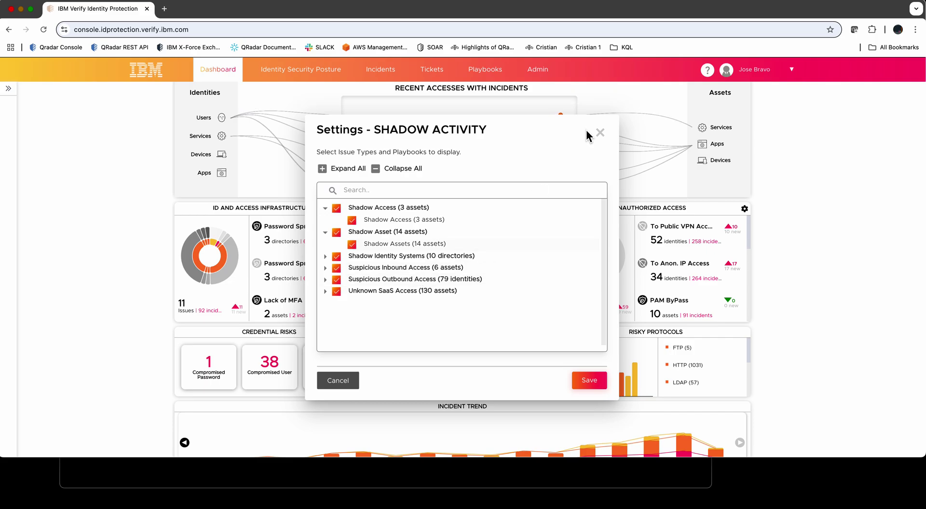
click(601, 133)
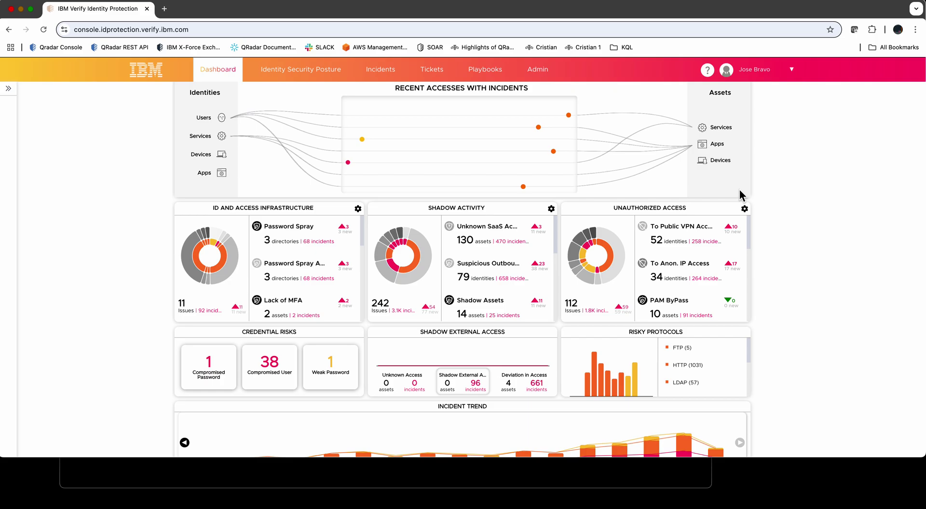
click(745, 209)
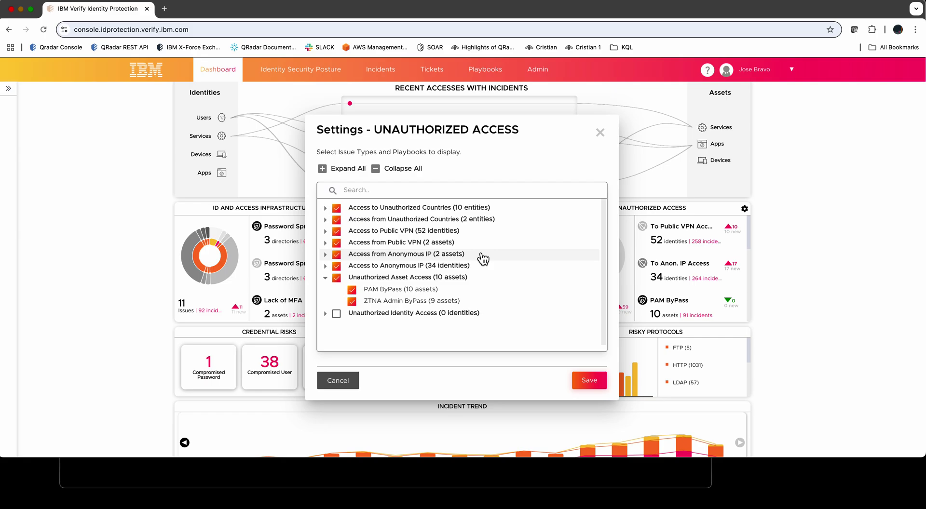
scroll(484, 261, up, 1)
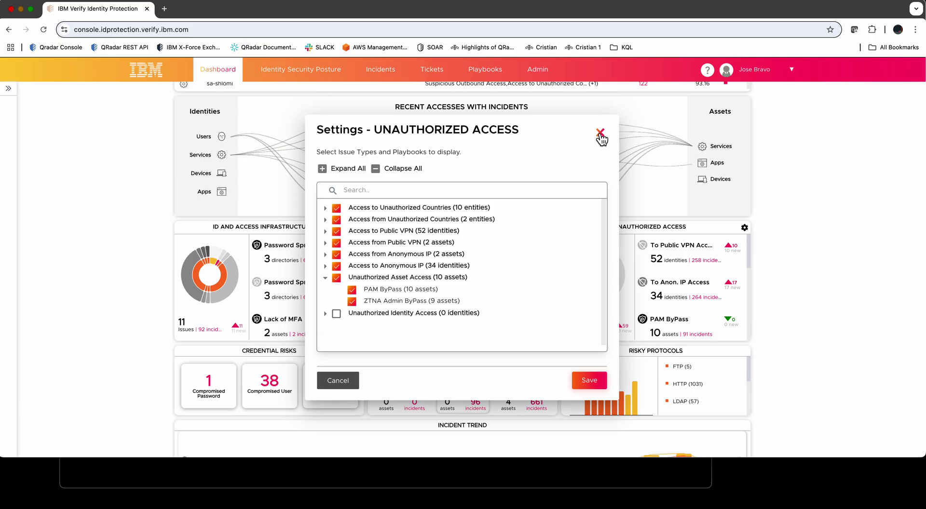
click(601, 133)
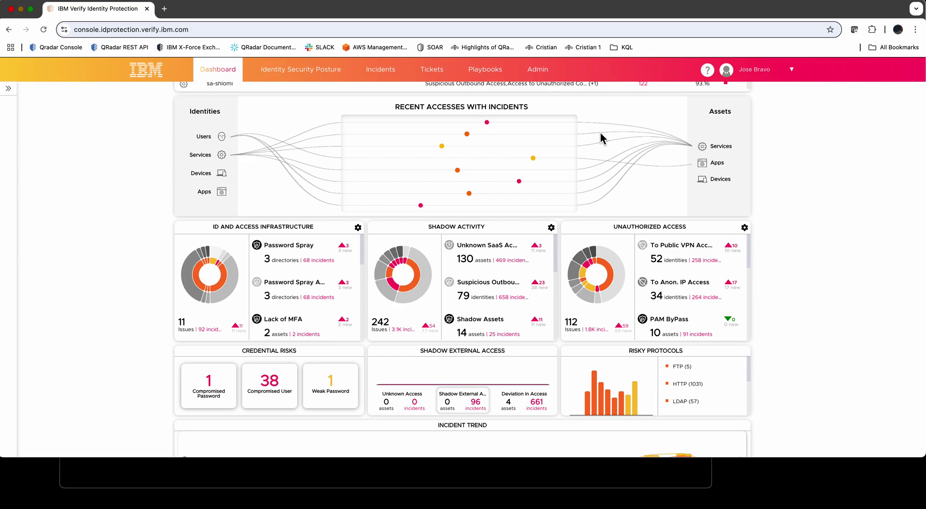